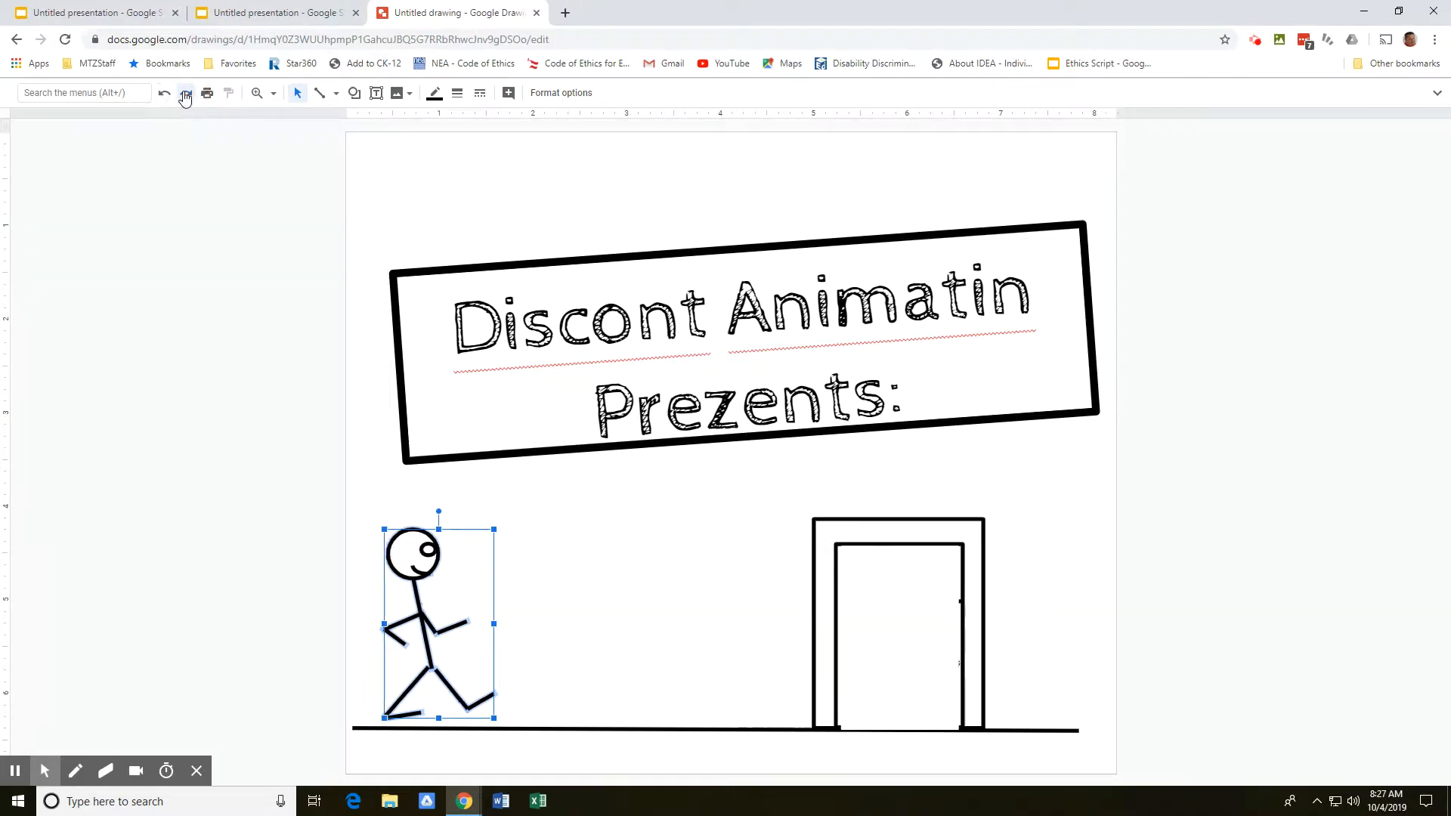
- Replay the stick figure walking right into the door, then go to the timeline presentation
left_click(186, 94)
left_click(186, 93)
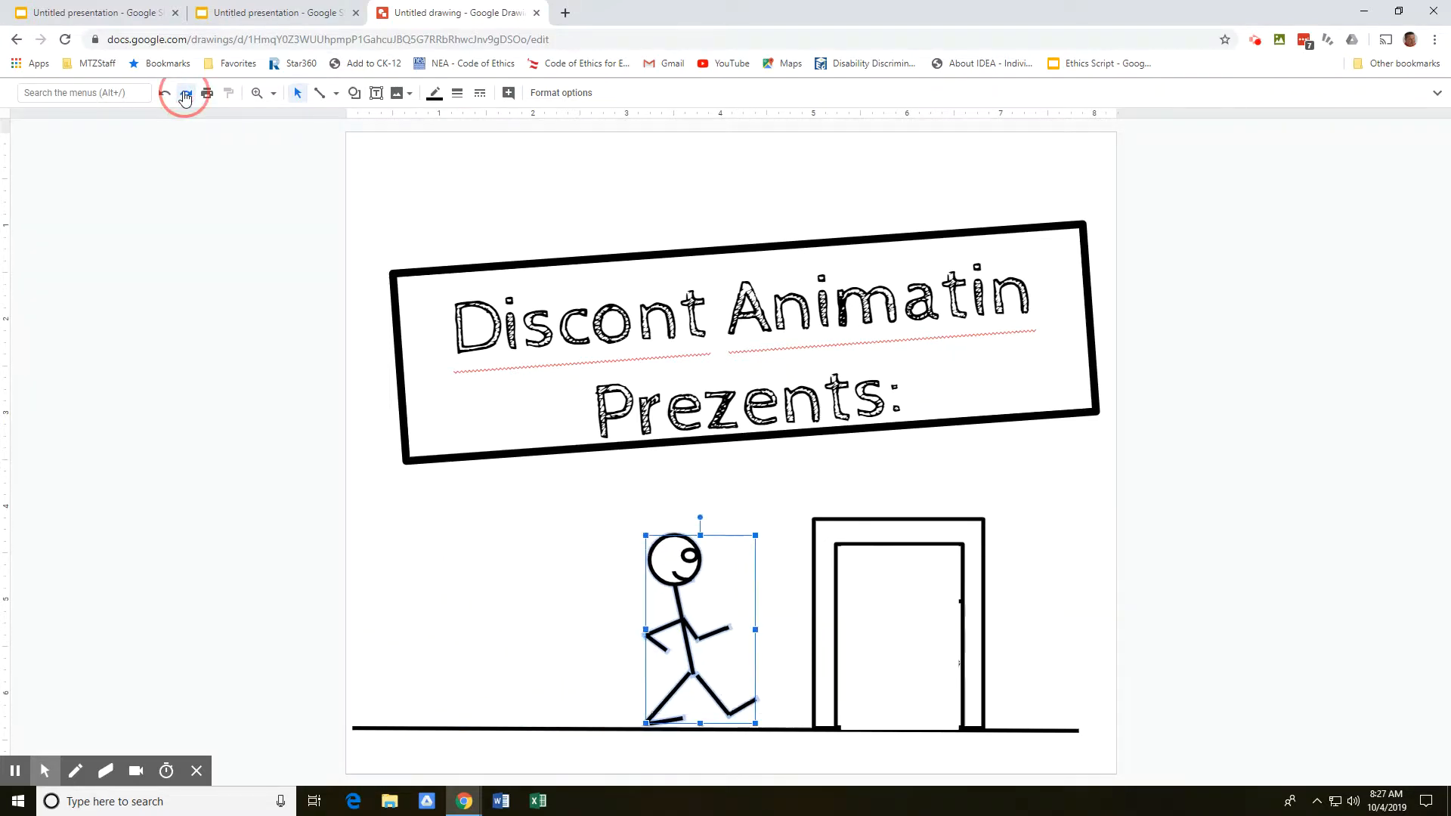
left_click(186, 93)
left_click(186, 93)
left_click(186, 93)
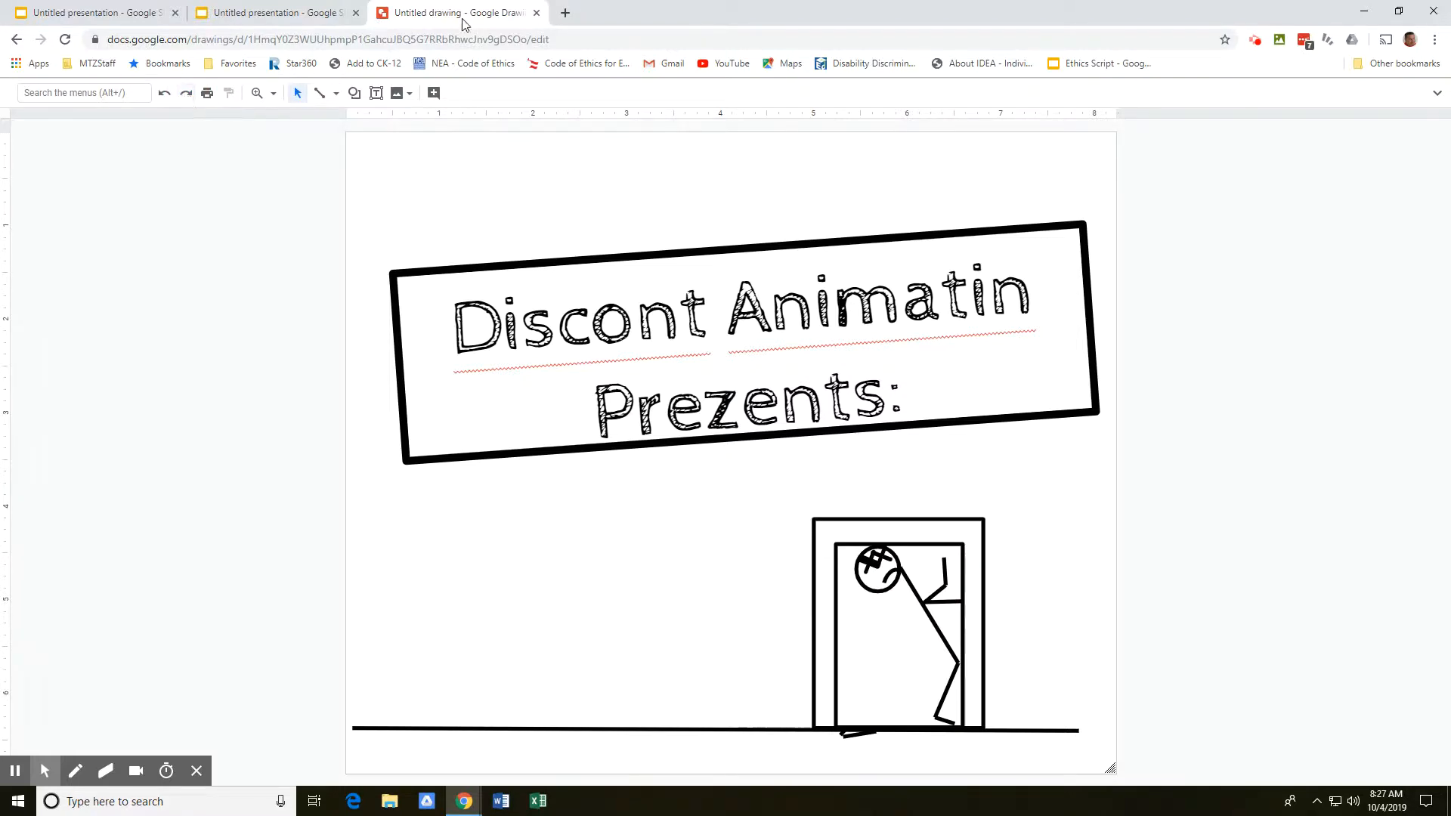
left_click(102, 12)
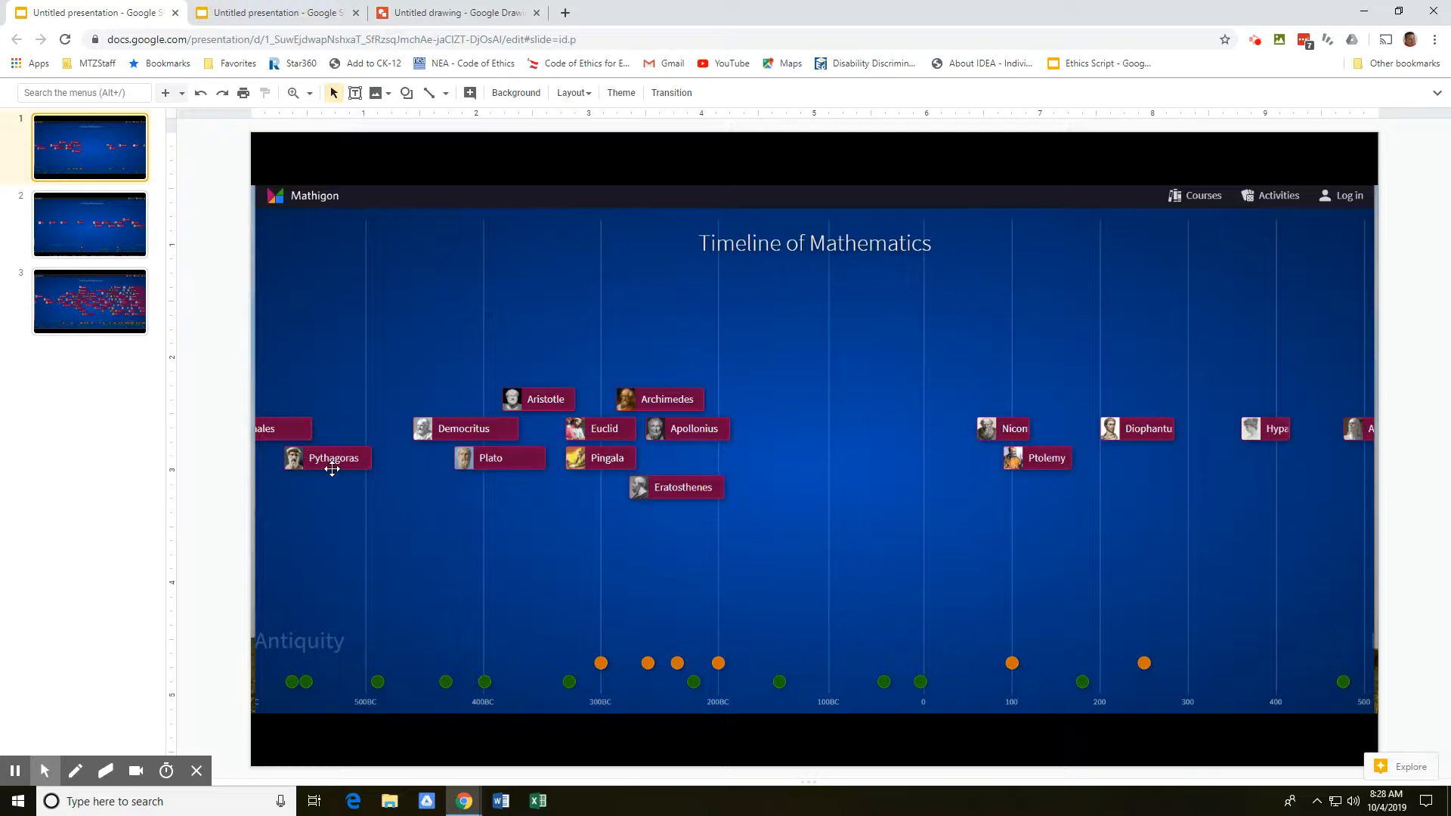
- Restore the Buddha picture, shrink it to the timeline's left end, and bring back the large Parthenon picture
left_click(222, 100)
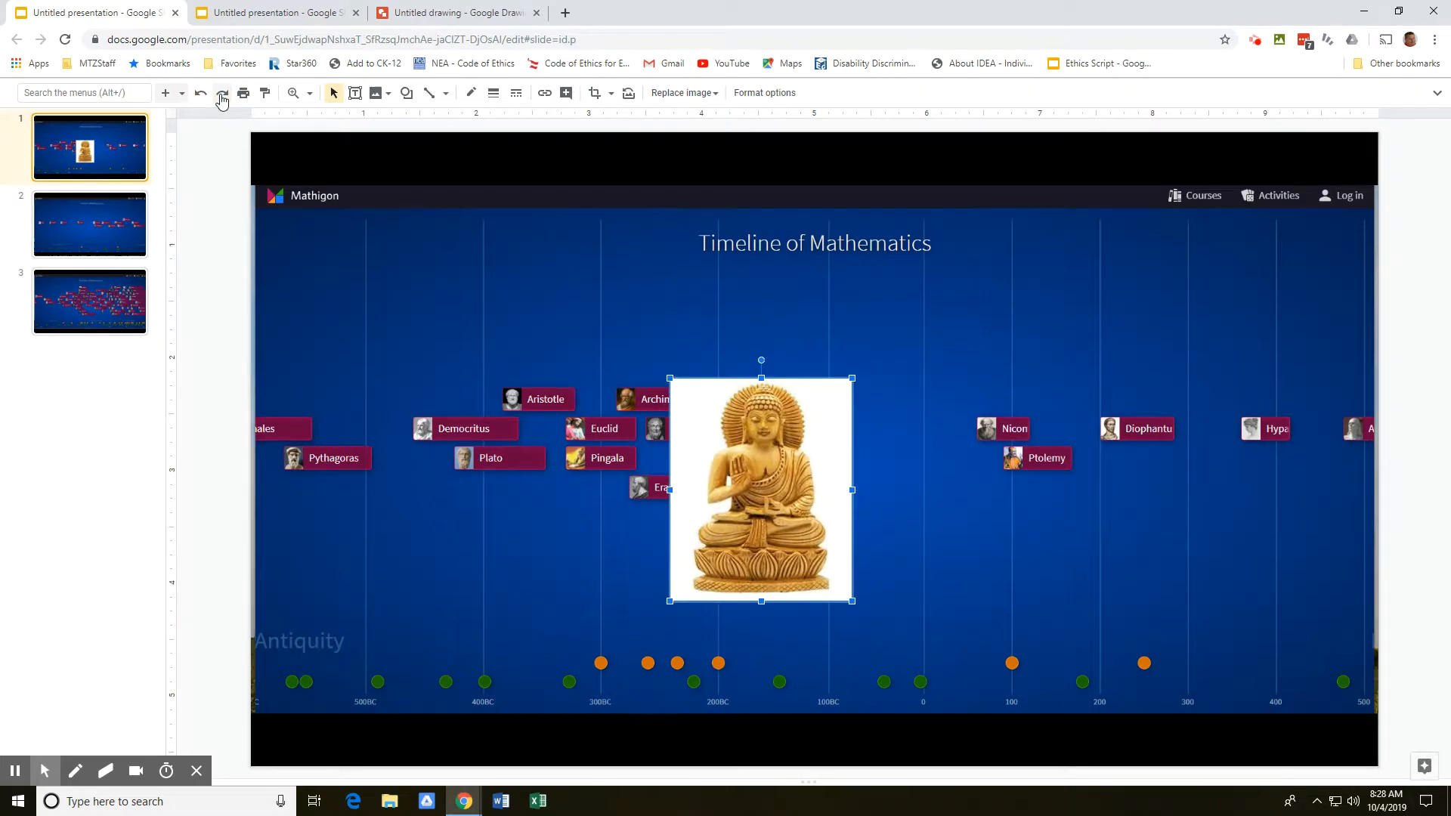
left_click(223, 100)
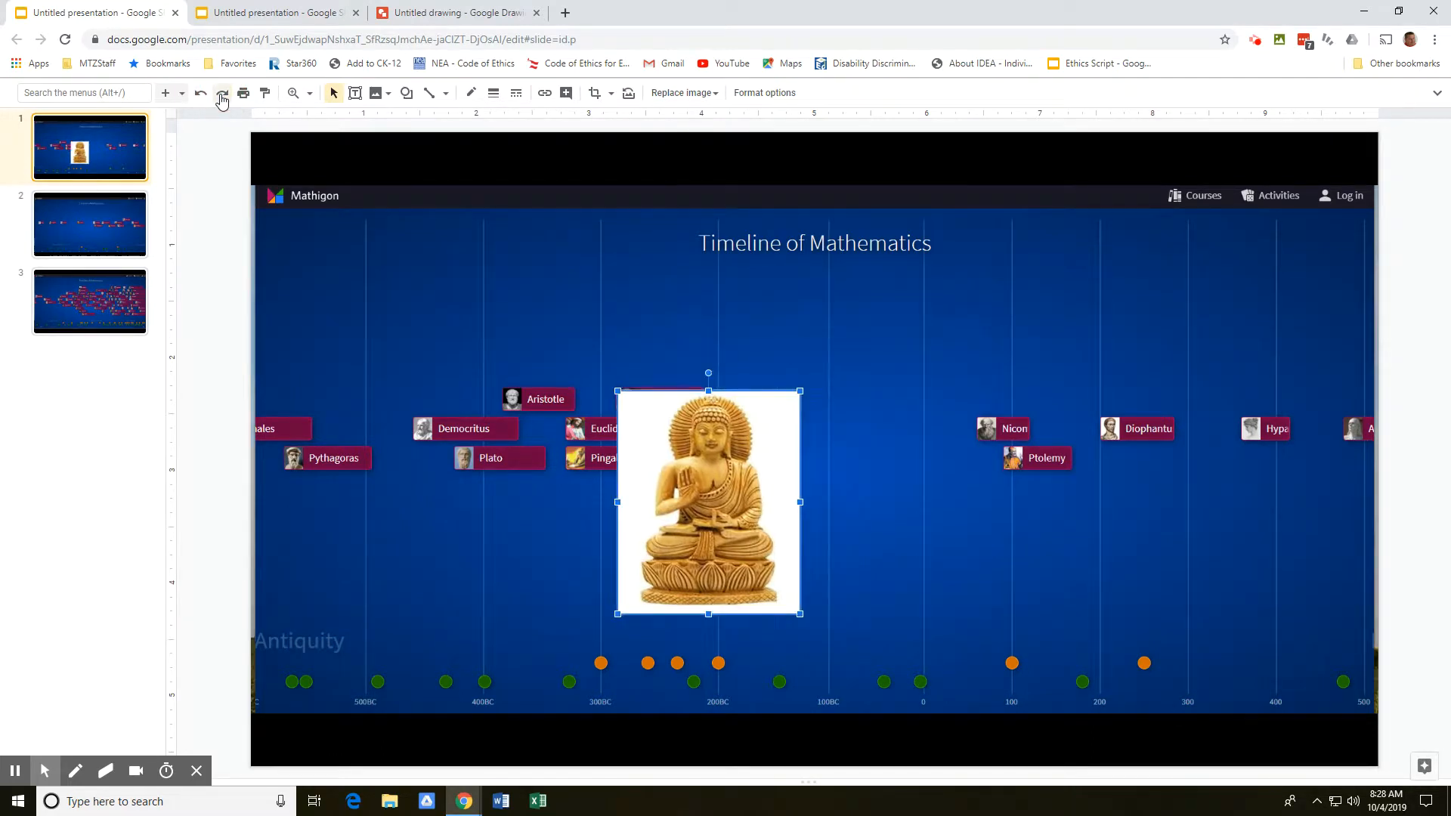
double_click(222, 100)
left_click(222, 101)
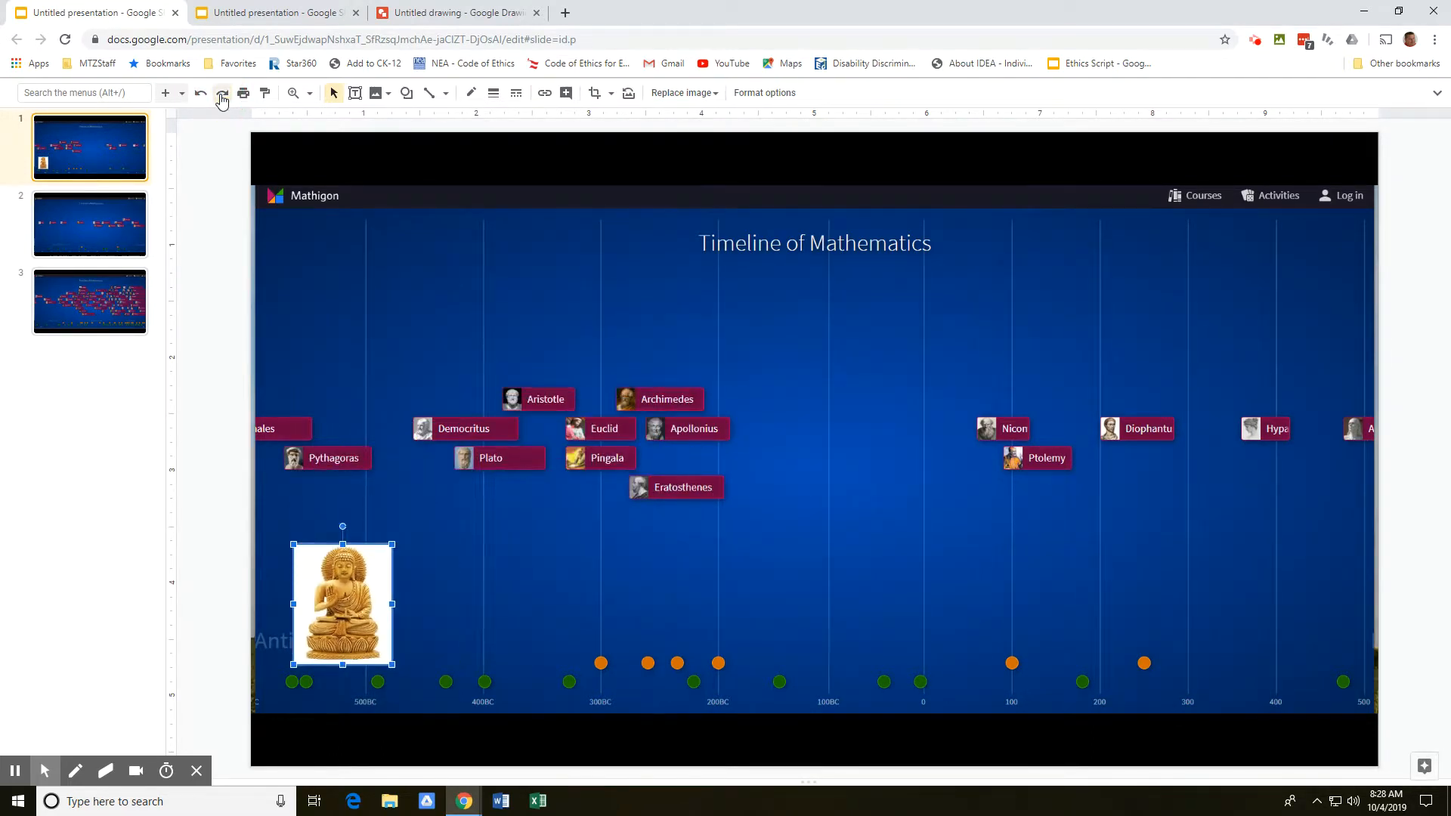
left_click(222, 101)
left_click(222, 100)
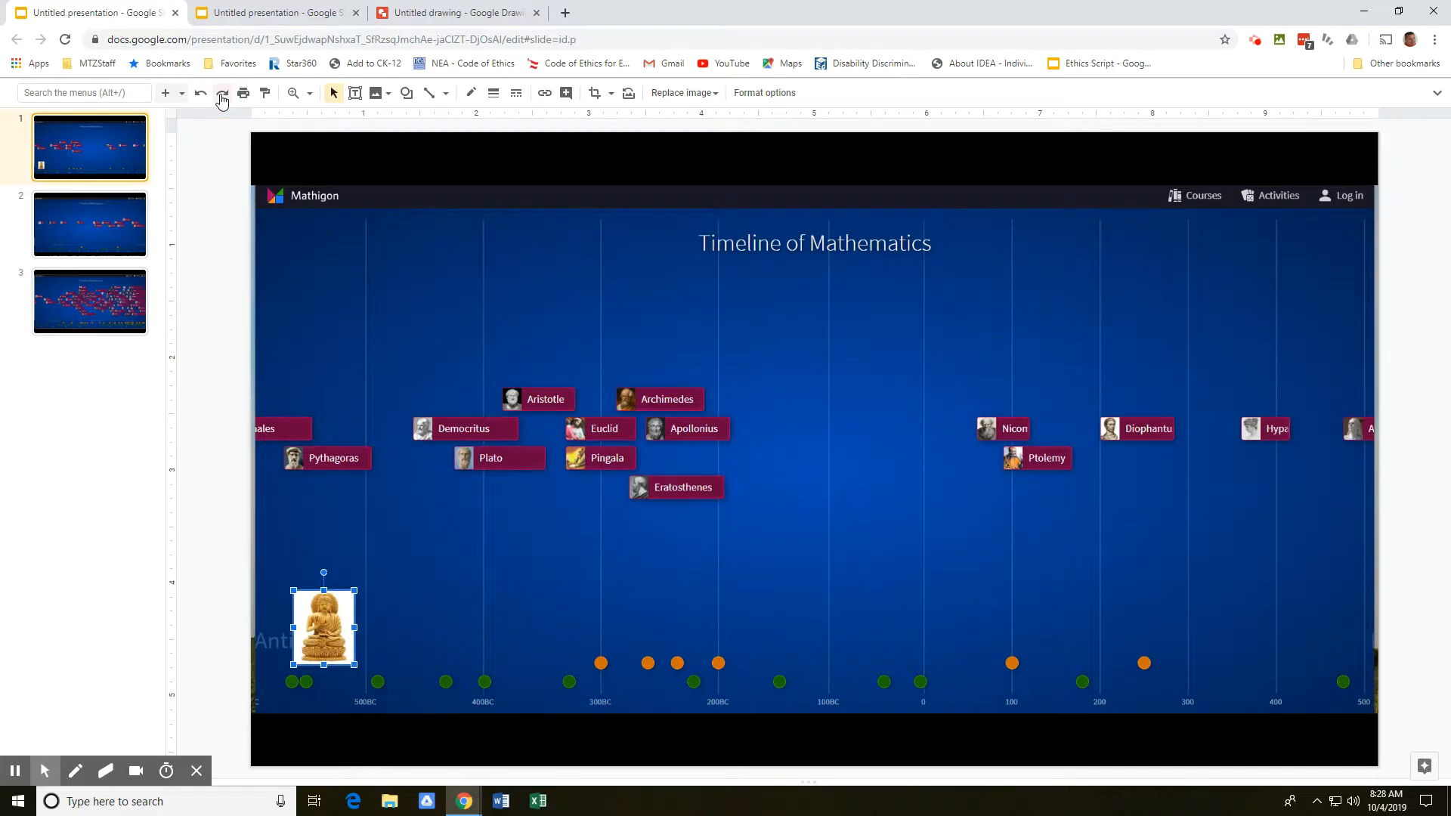
left_click(222, 100)
left_click(222, 99)
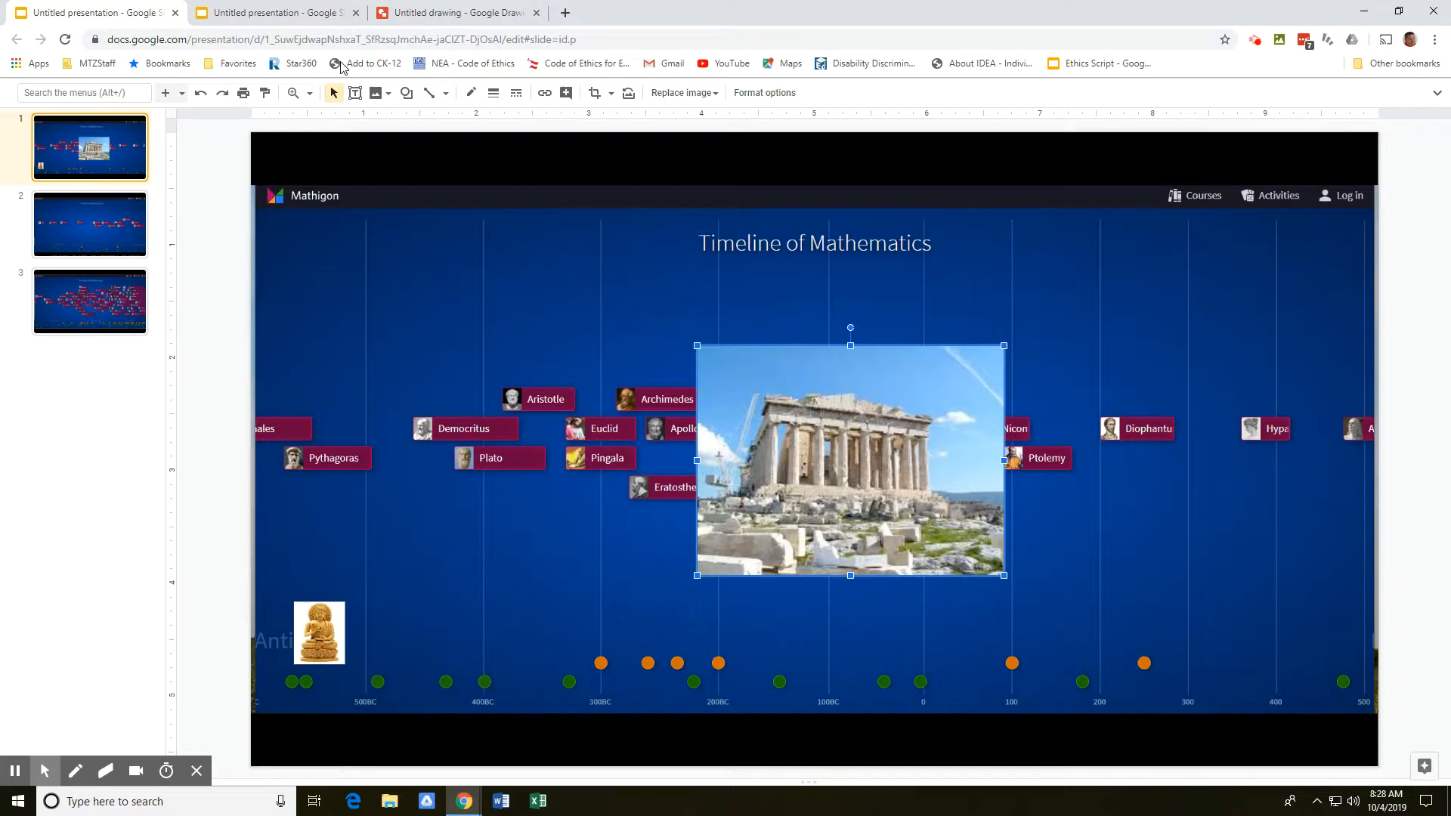
- Shrink the Parthenon picture down to the 400BC mark and bring back the large pi image
left_click(222, 93)
left_click(222, 94)
left_click(223, 94)
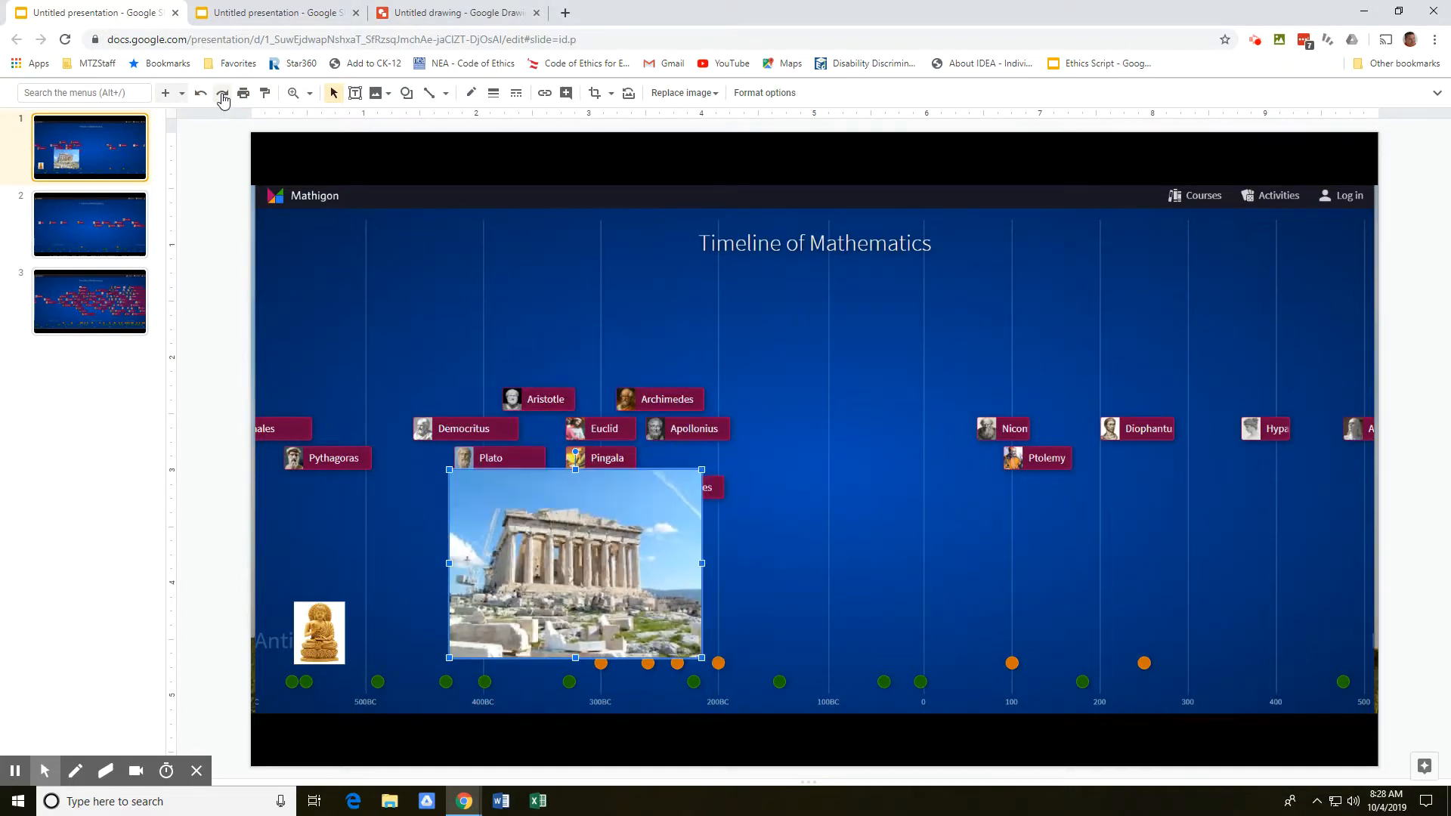
left_click(224, 93)
left_click(224, 94)
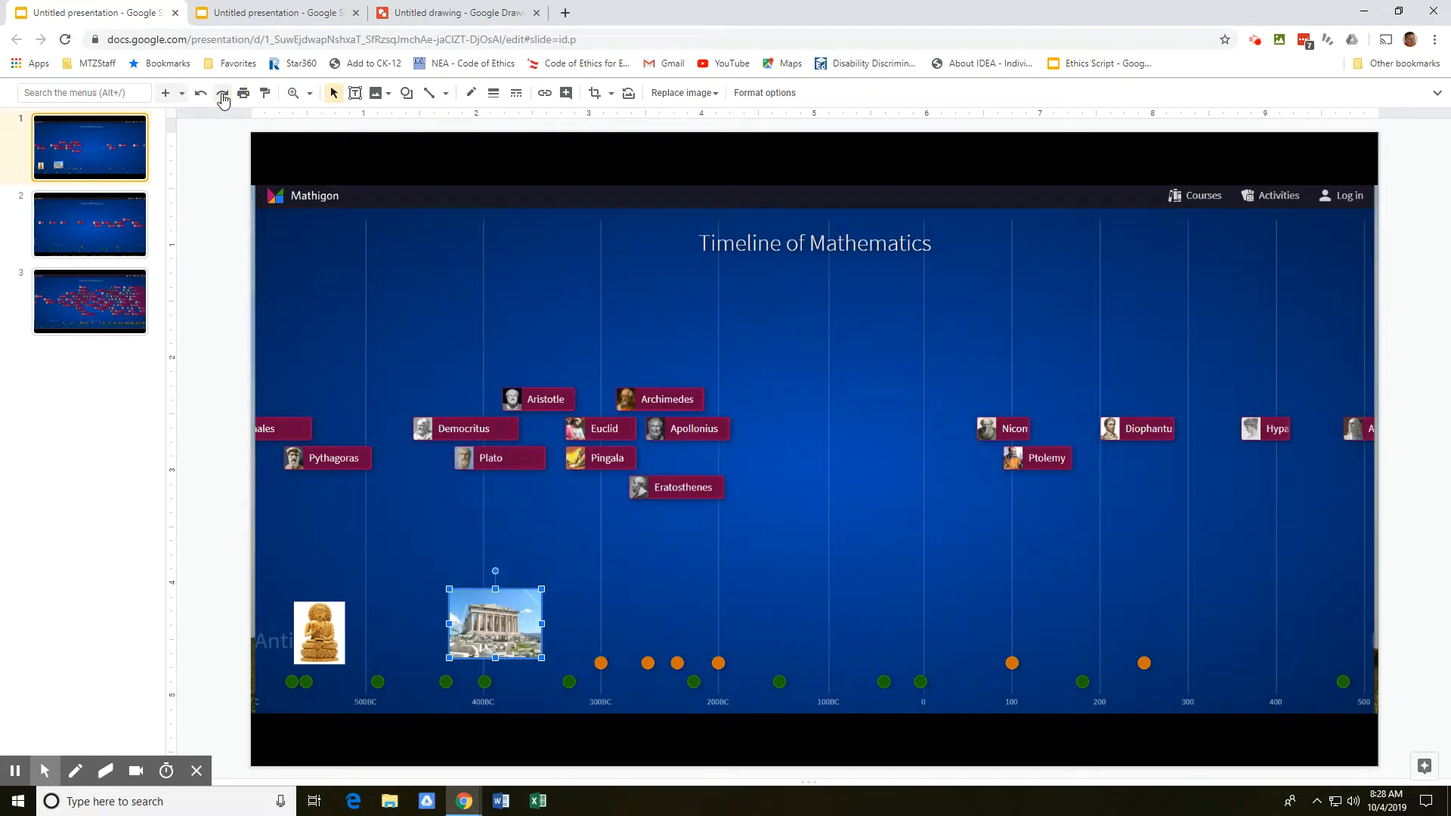
left_click(223, 93)
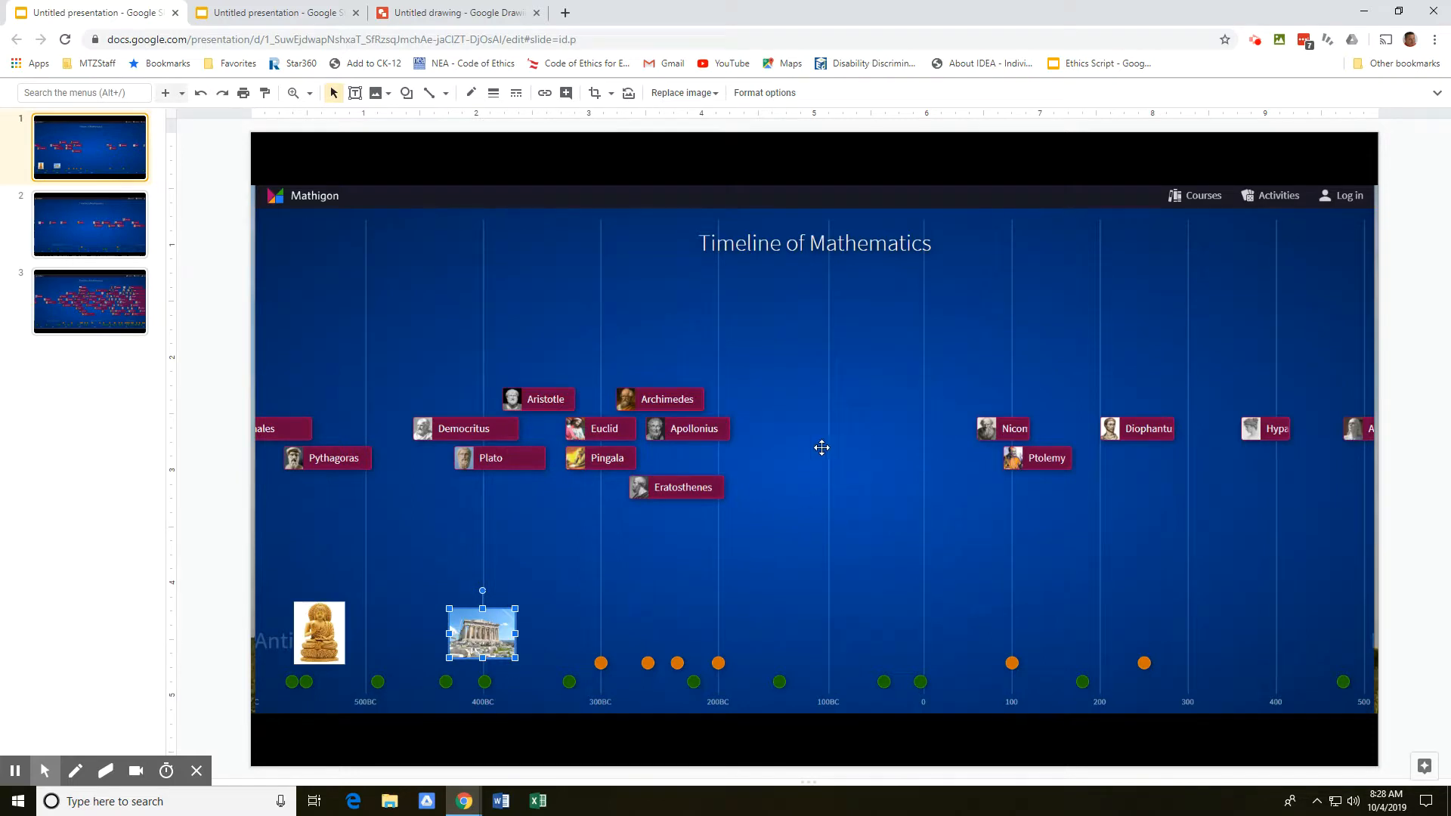
left_click(222, 94)
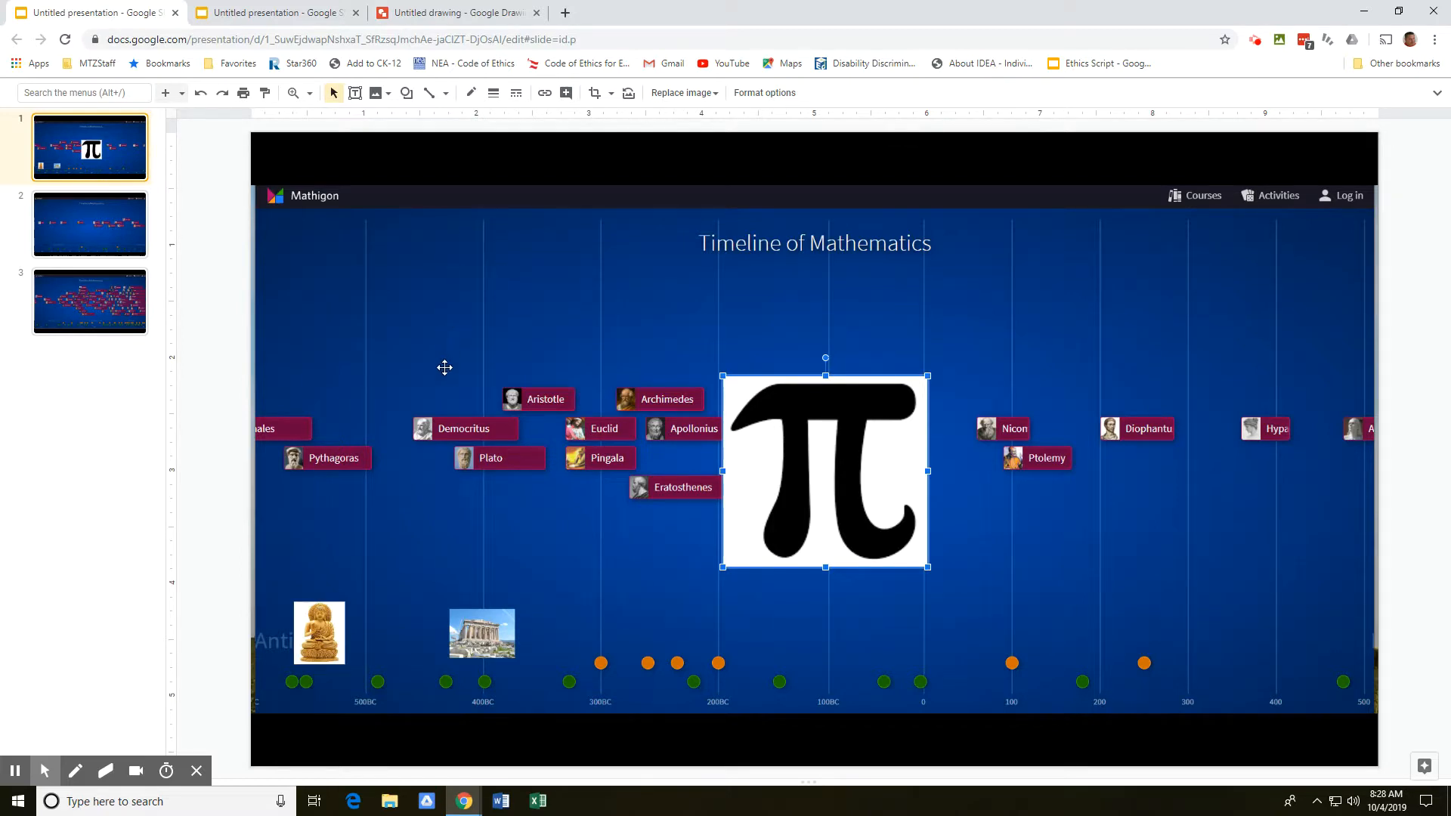
- Shrink the pi image down near the 250BC area and bring back the large bust picture
left_click(223, 99)
left_click(224, 98)
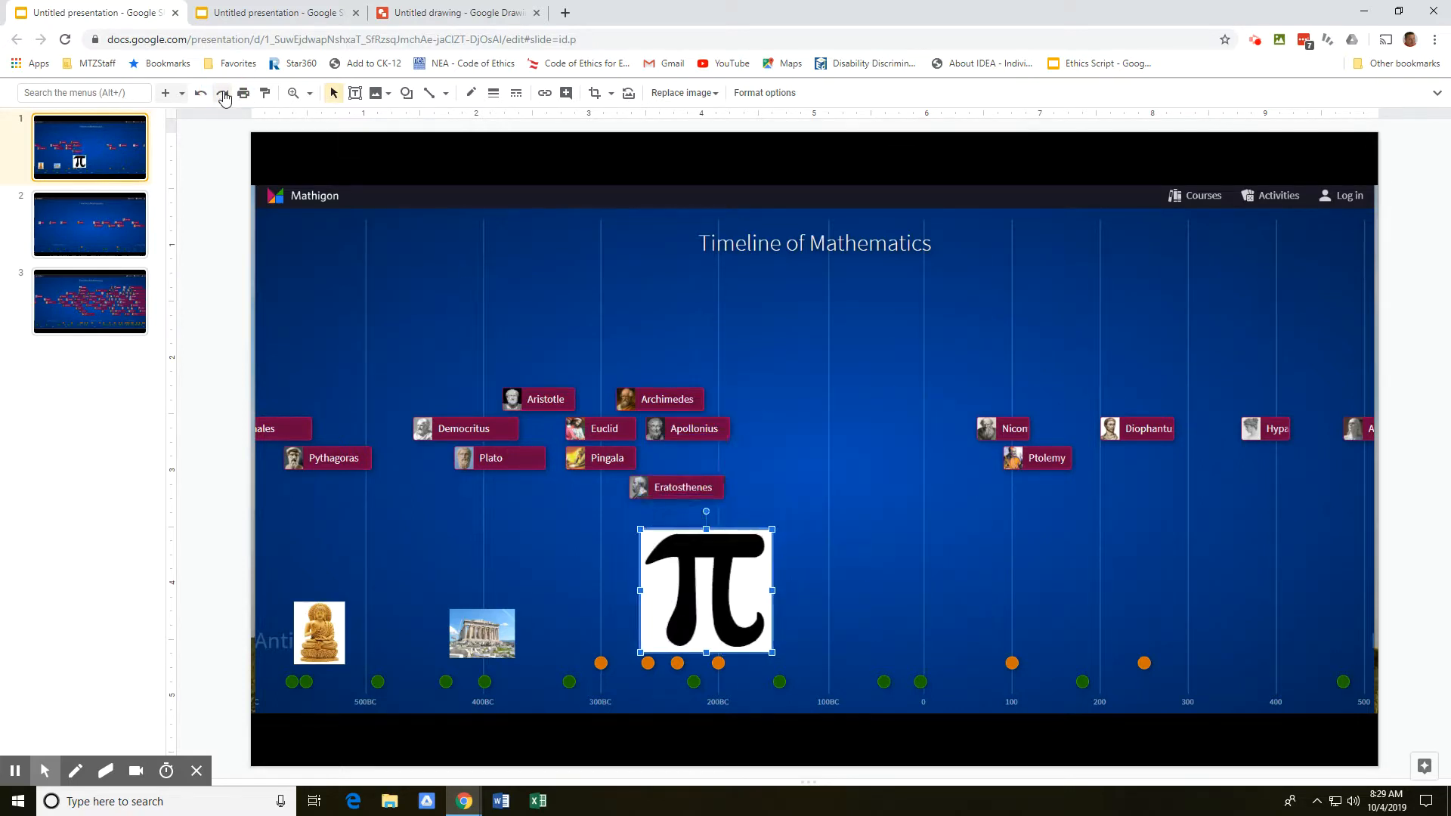
left_click(223, 97)
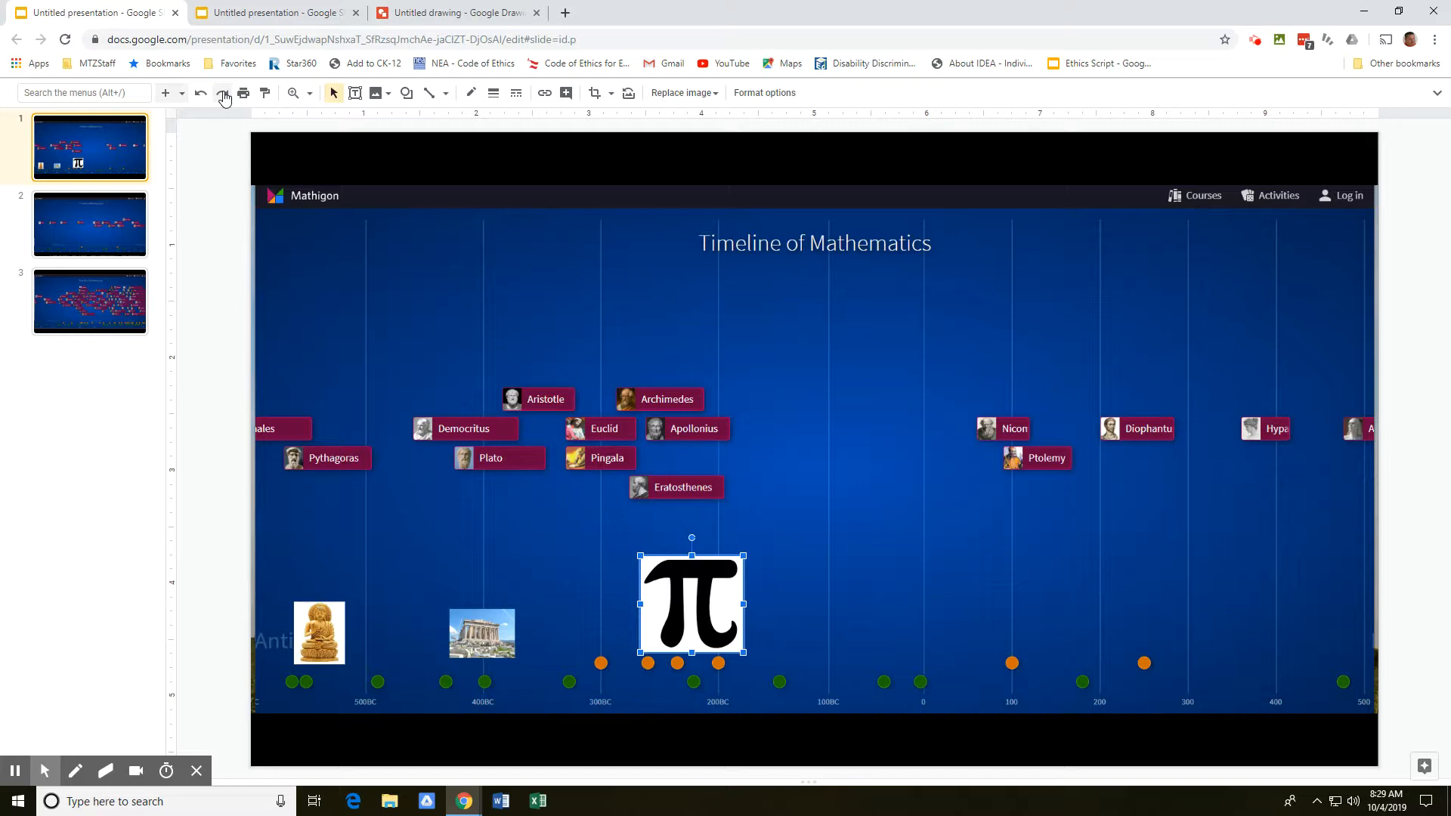
left_click(224, 98)
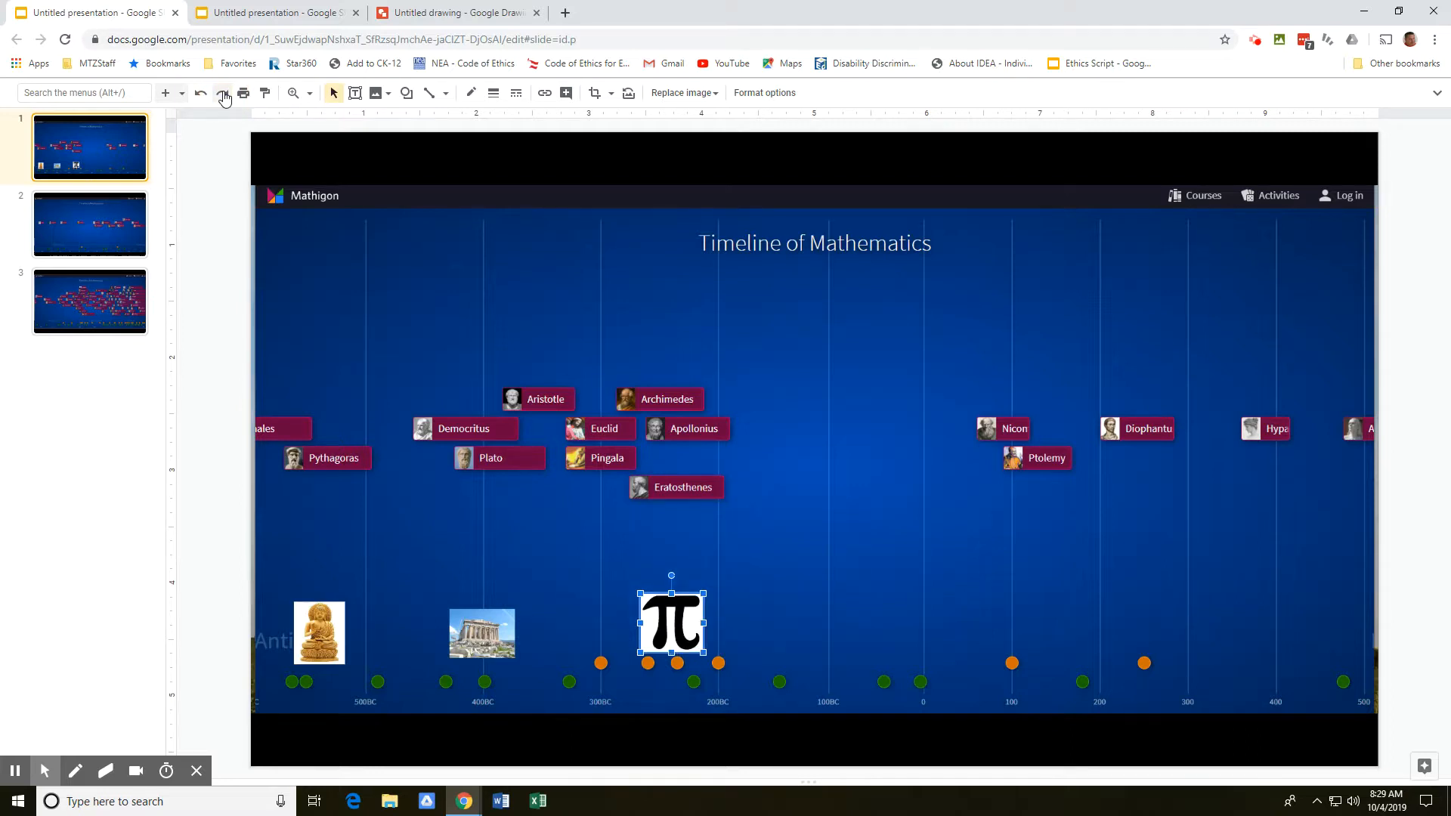
left_click(223, 99)
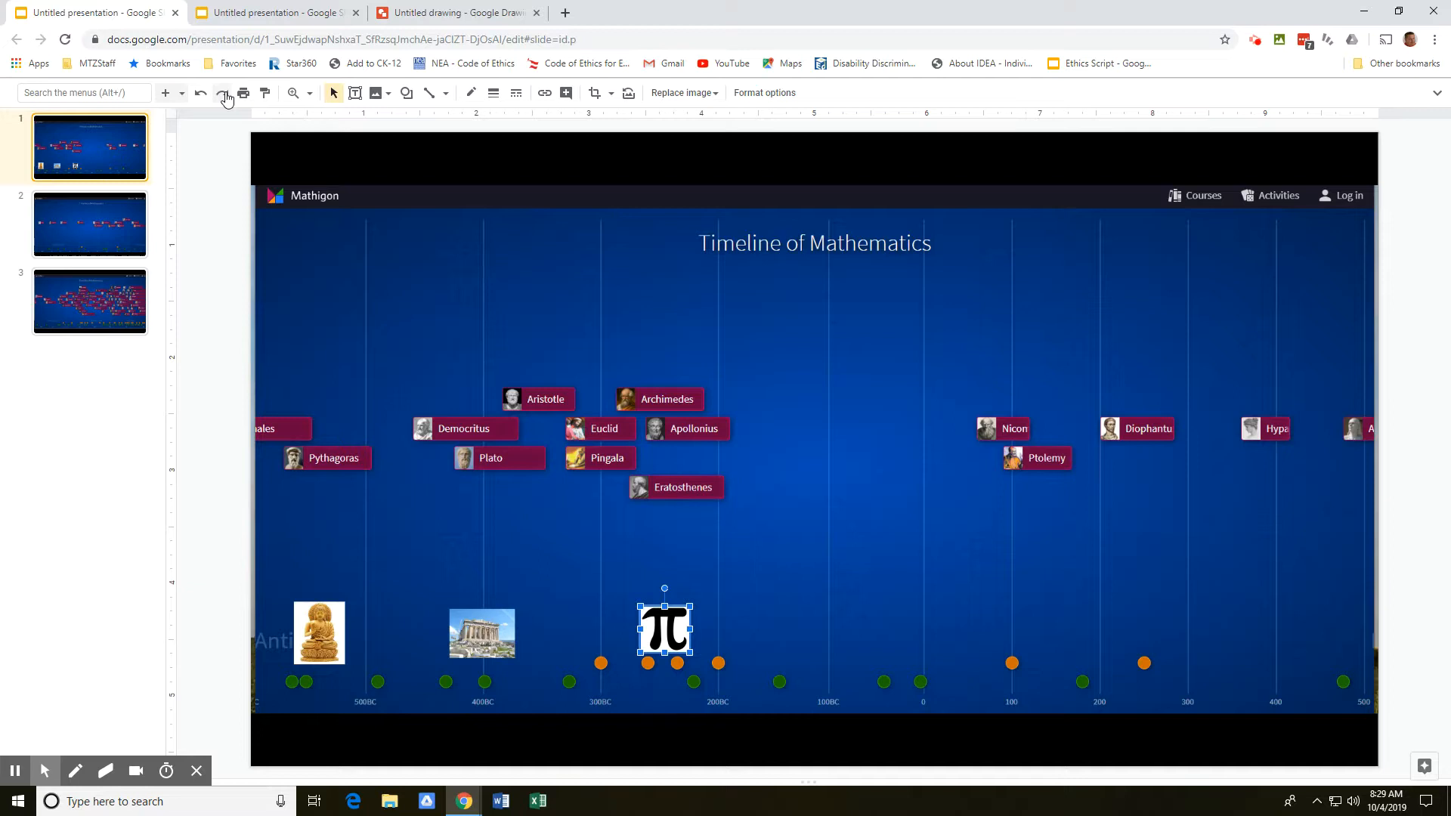
left_click(226, 99)
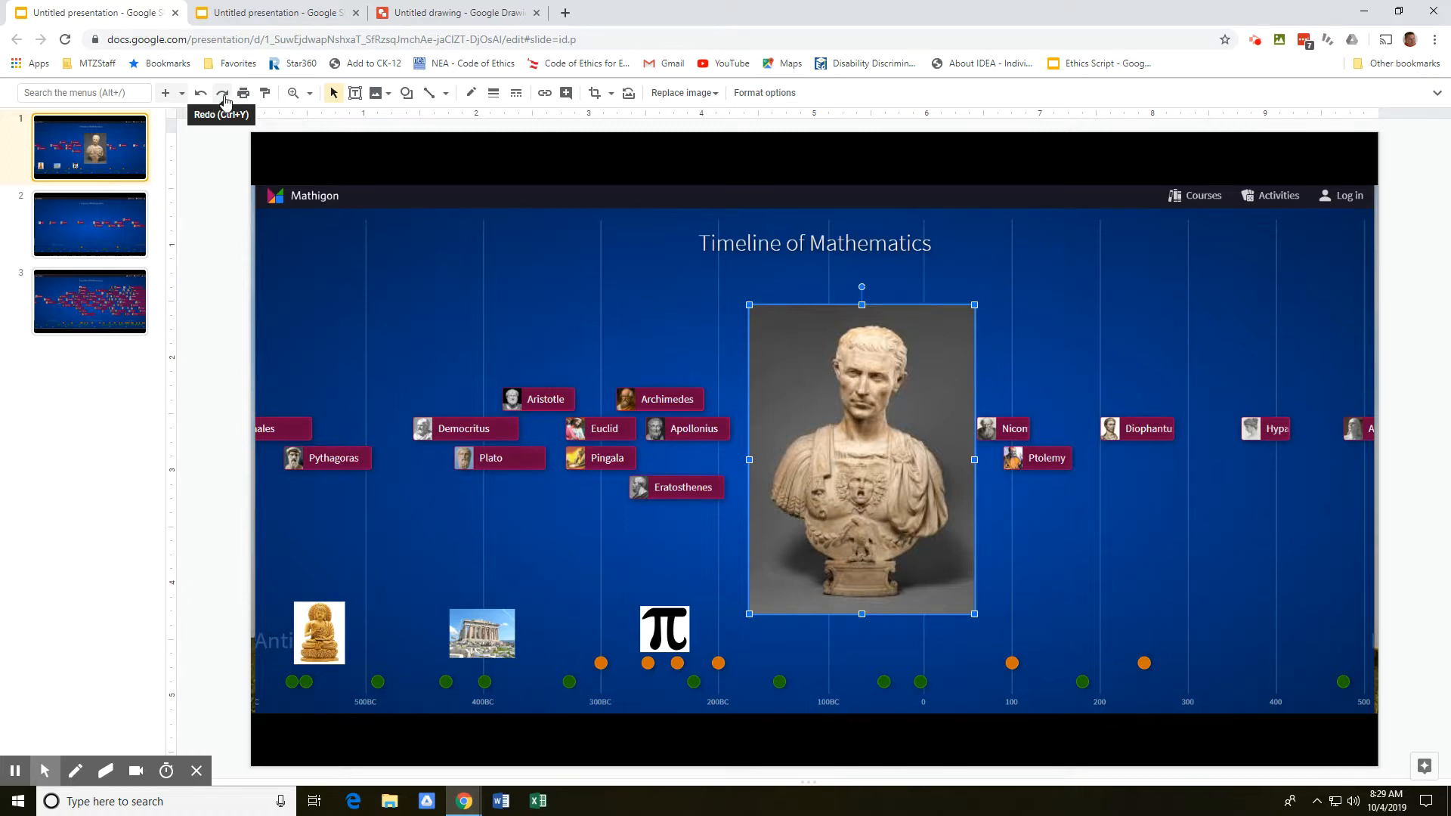
- Shrink the bust picture down to the year 0 mark and bring back the large Fall of Rome picture
left_click(226, 99)
left_click(226, 99)
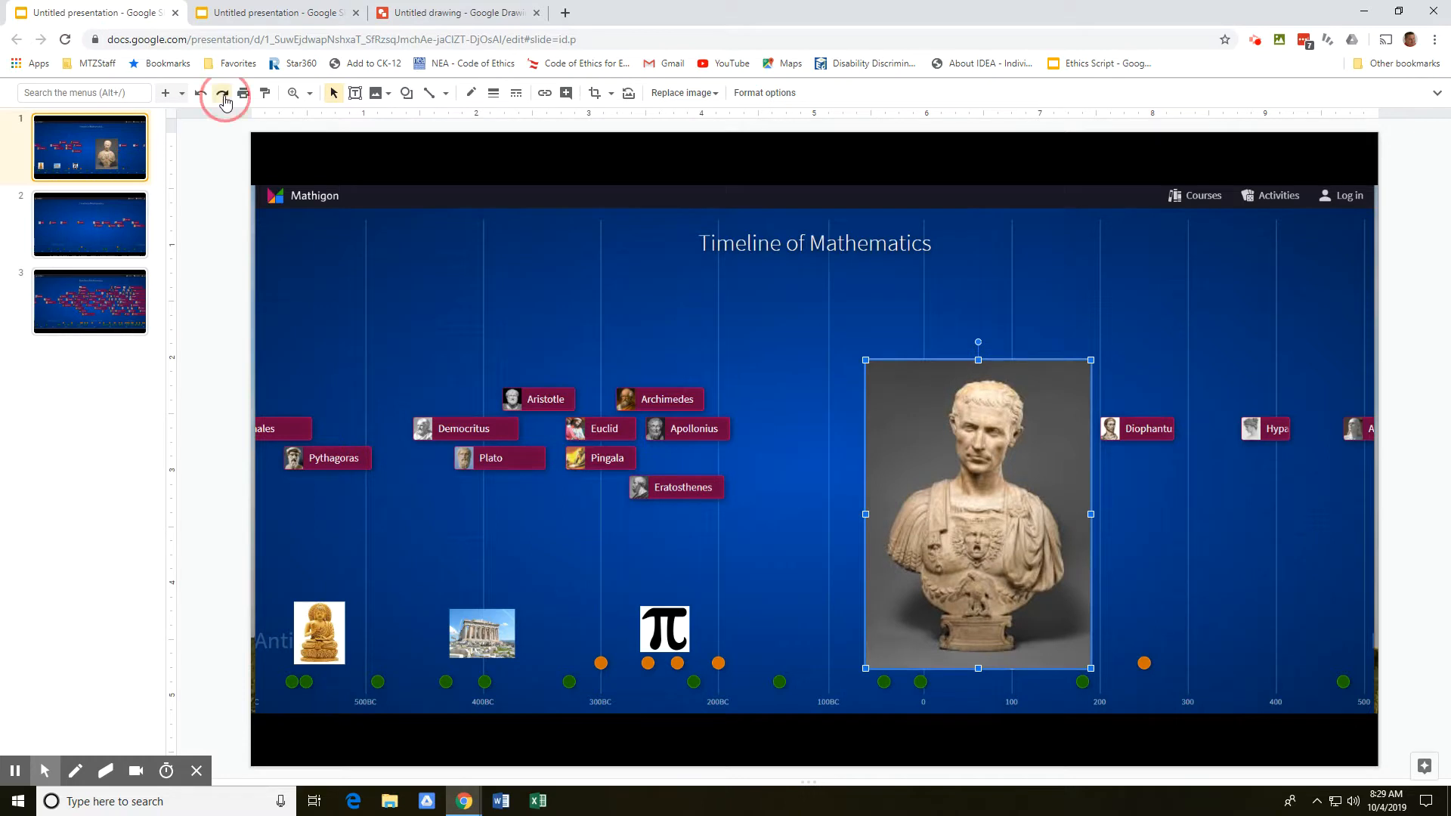
left_click(225, 99)
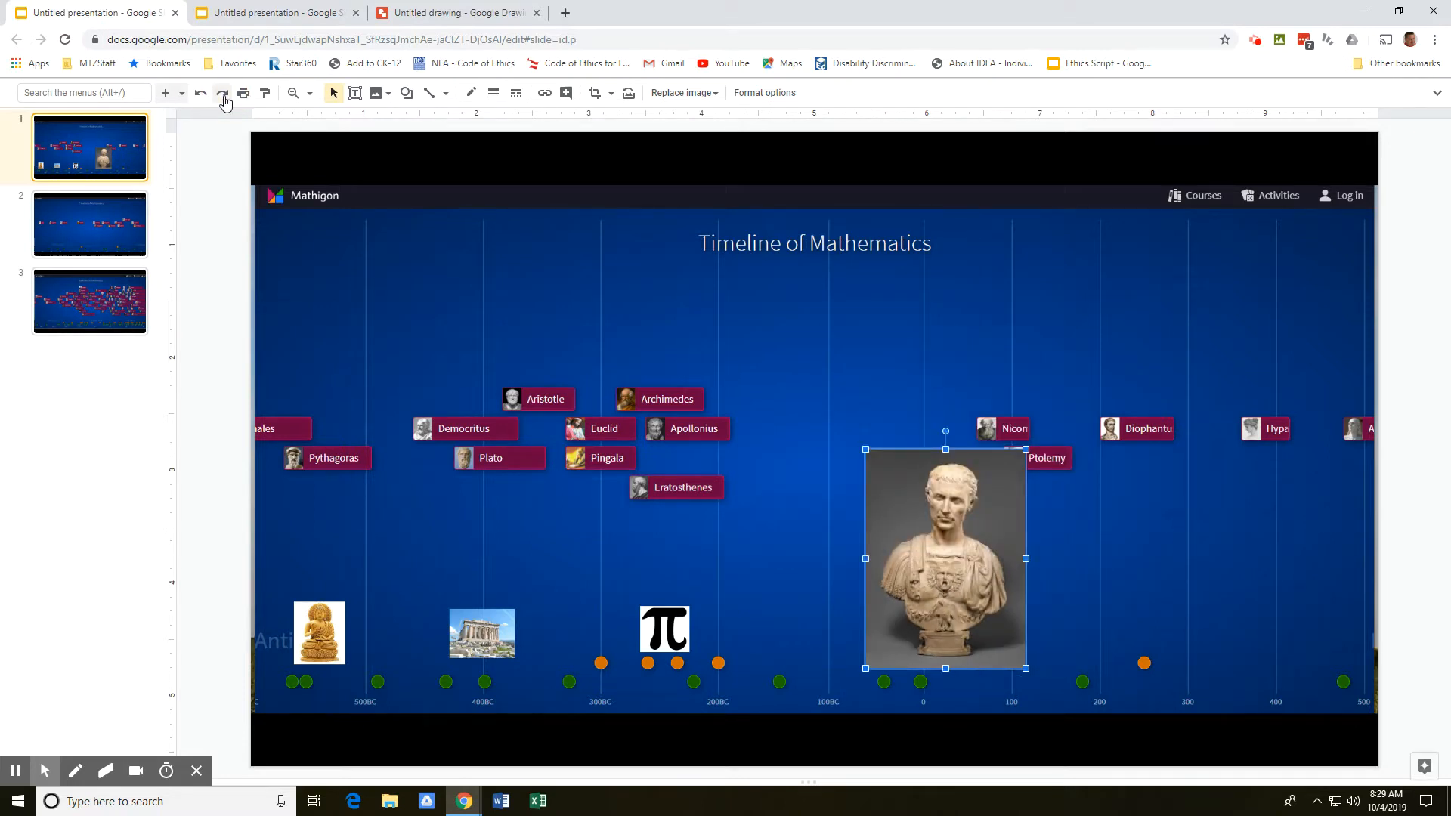
left_click(226, 99)
left_click(226, 99)
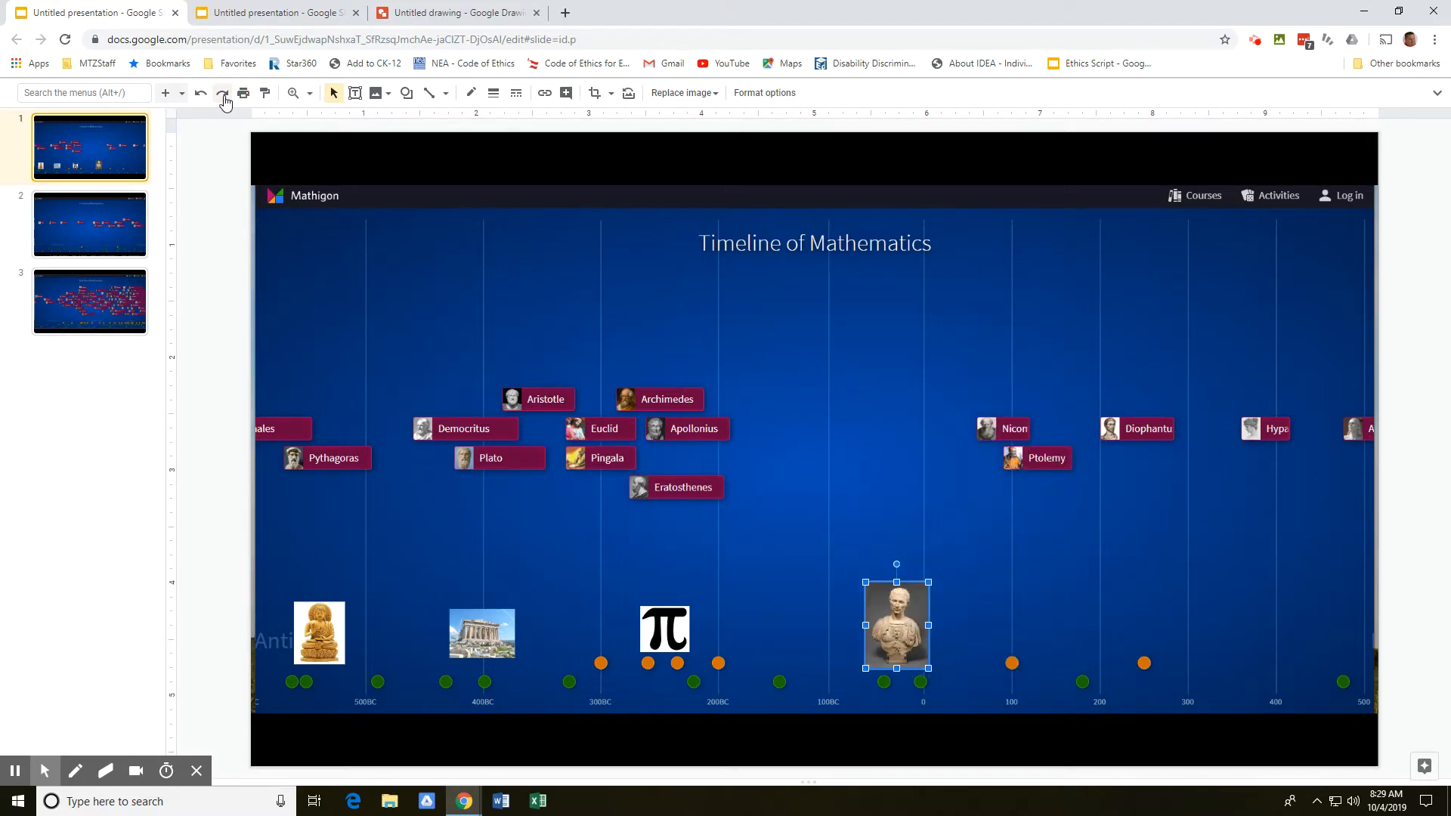
left_click(226, 98)
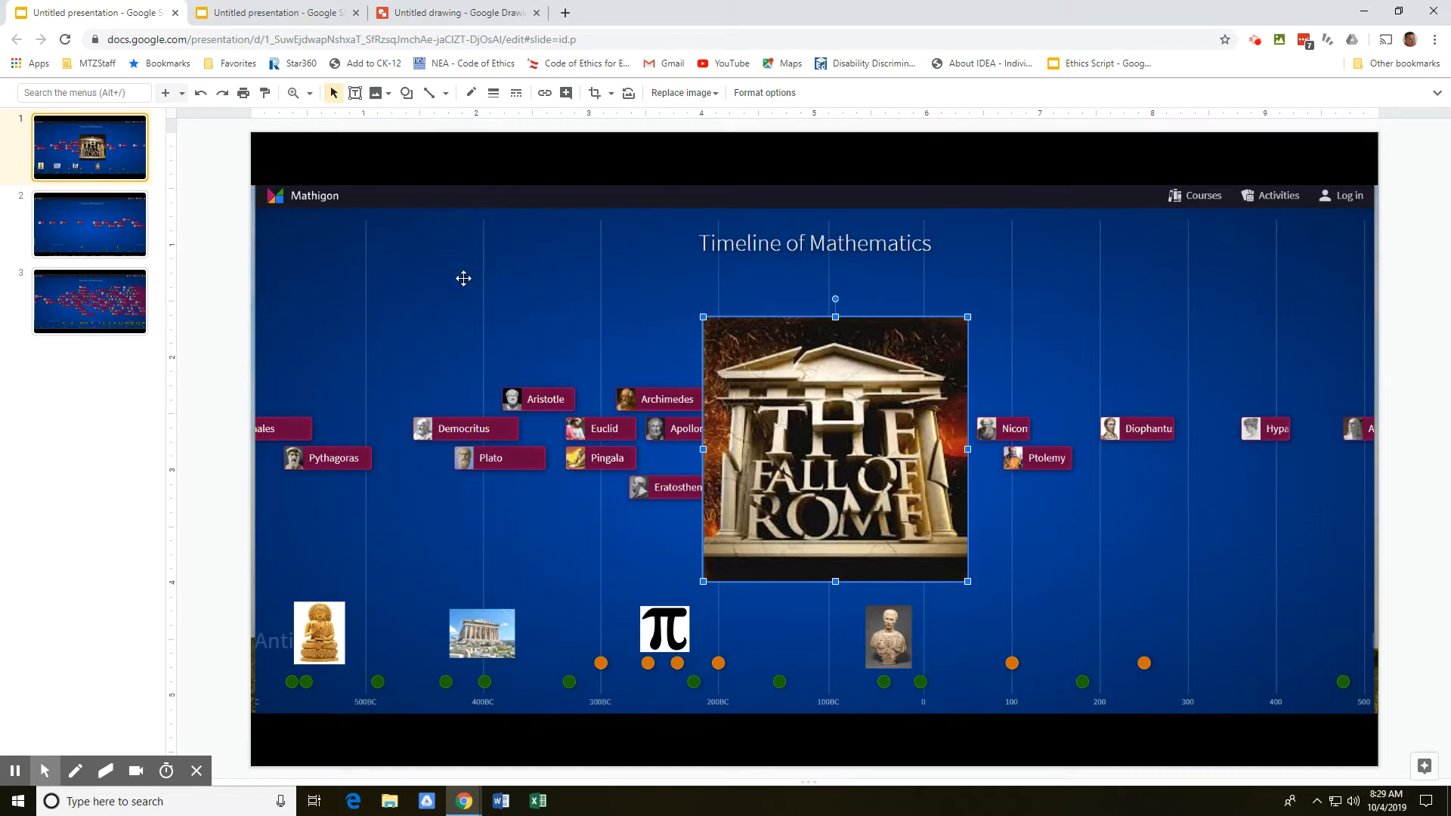
- Move the Fall of Rome picture rightward and shrink it down beside the year 400 mark
left_click(224, 93)
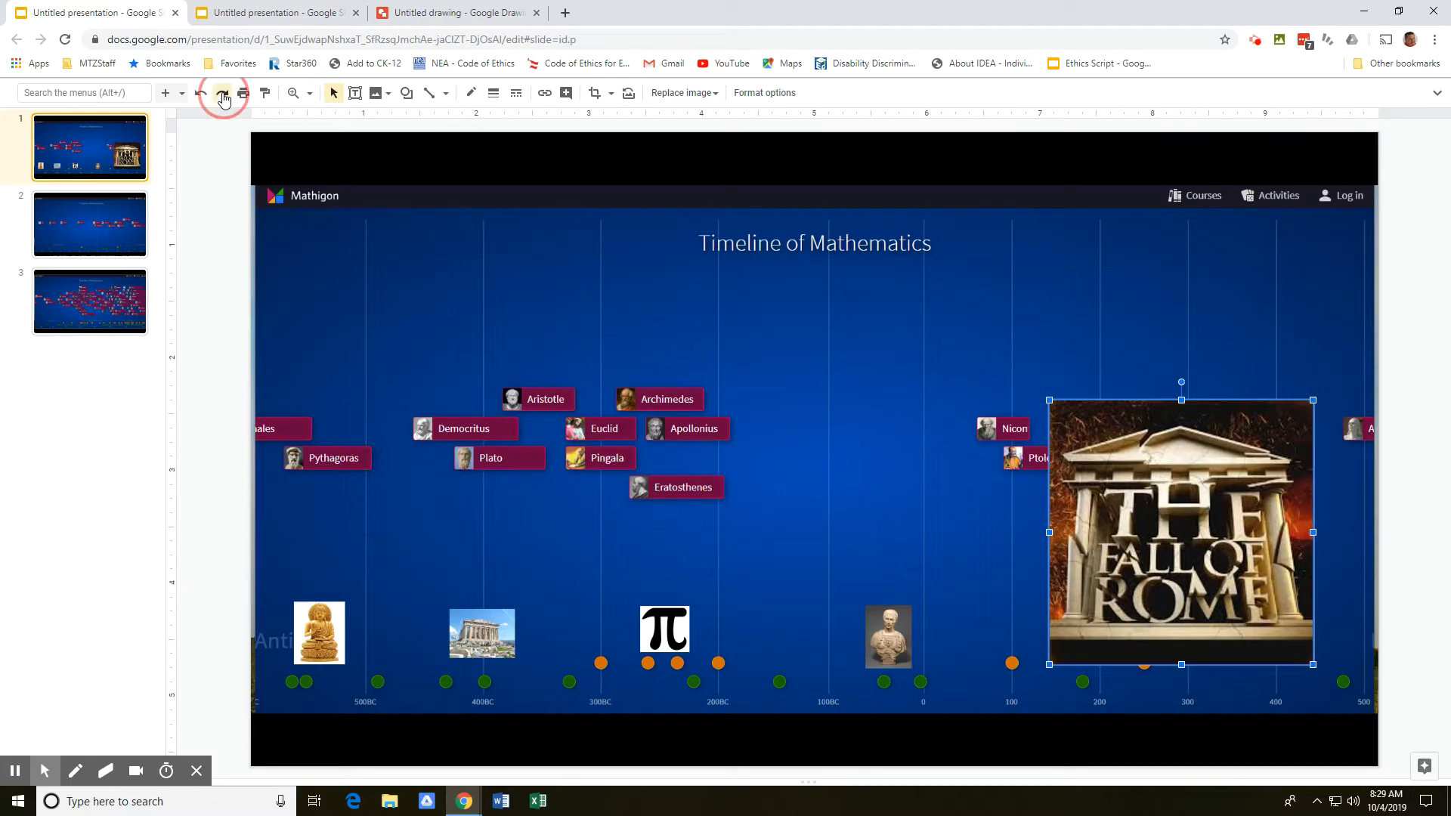
left_click(223, 94)
left_click(224, 94)
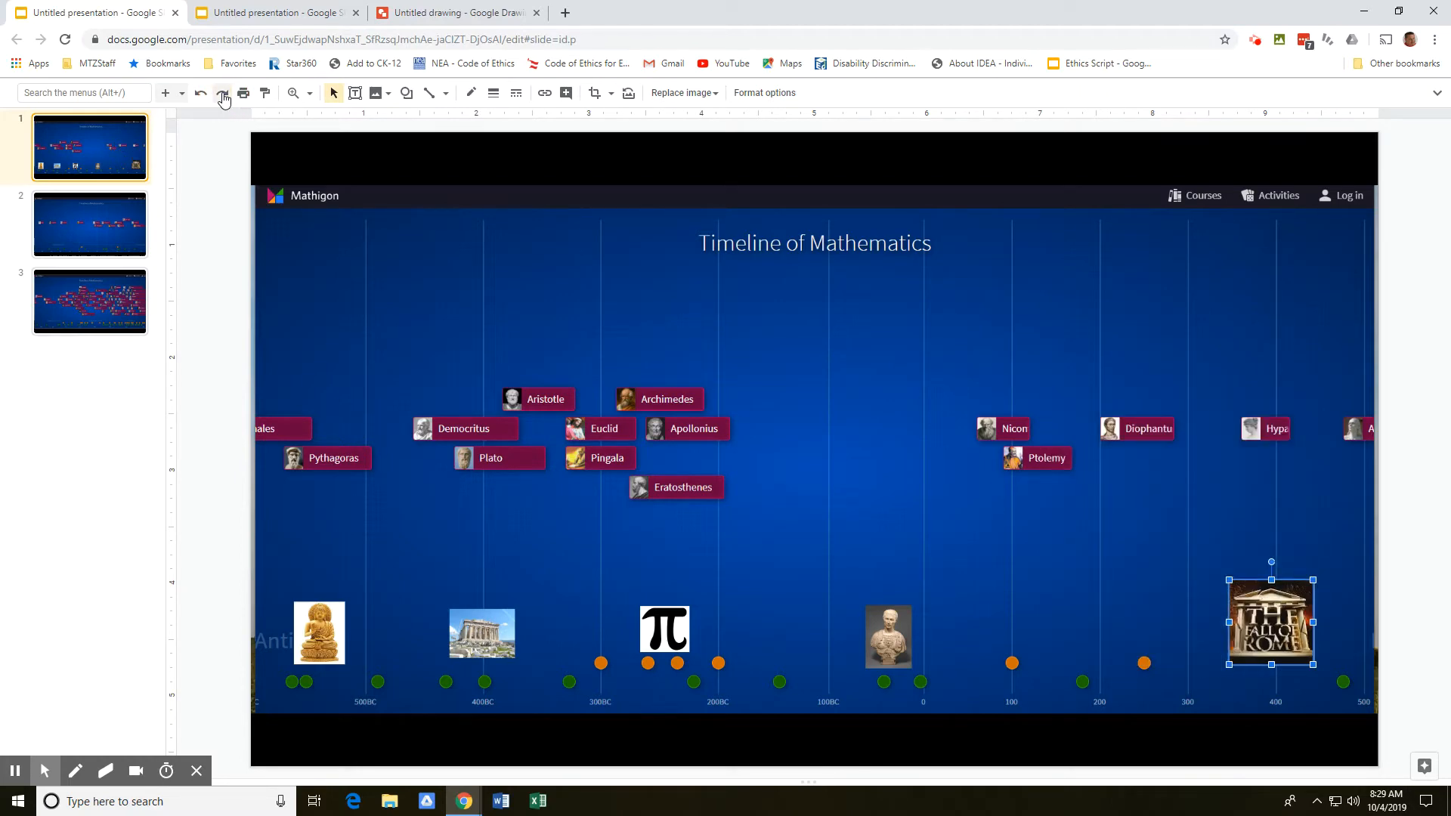
left_click(224, 96)
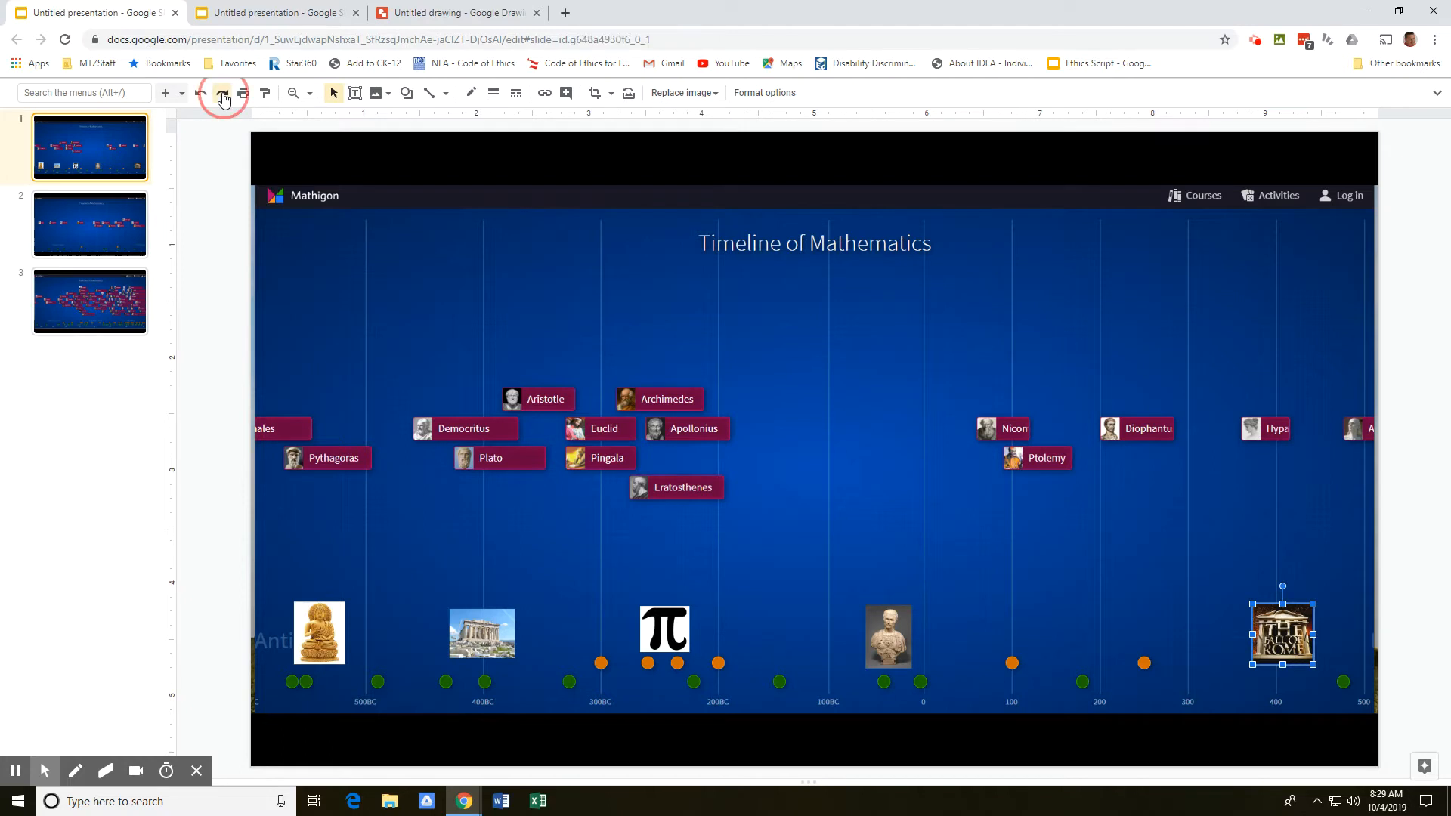
- Advance to slide two, the Middle Ages timeline with Fall of Rome at 400
left_click(224, 96)
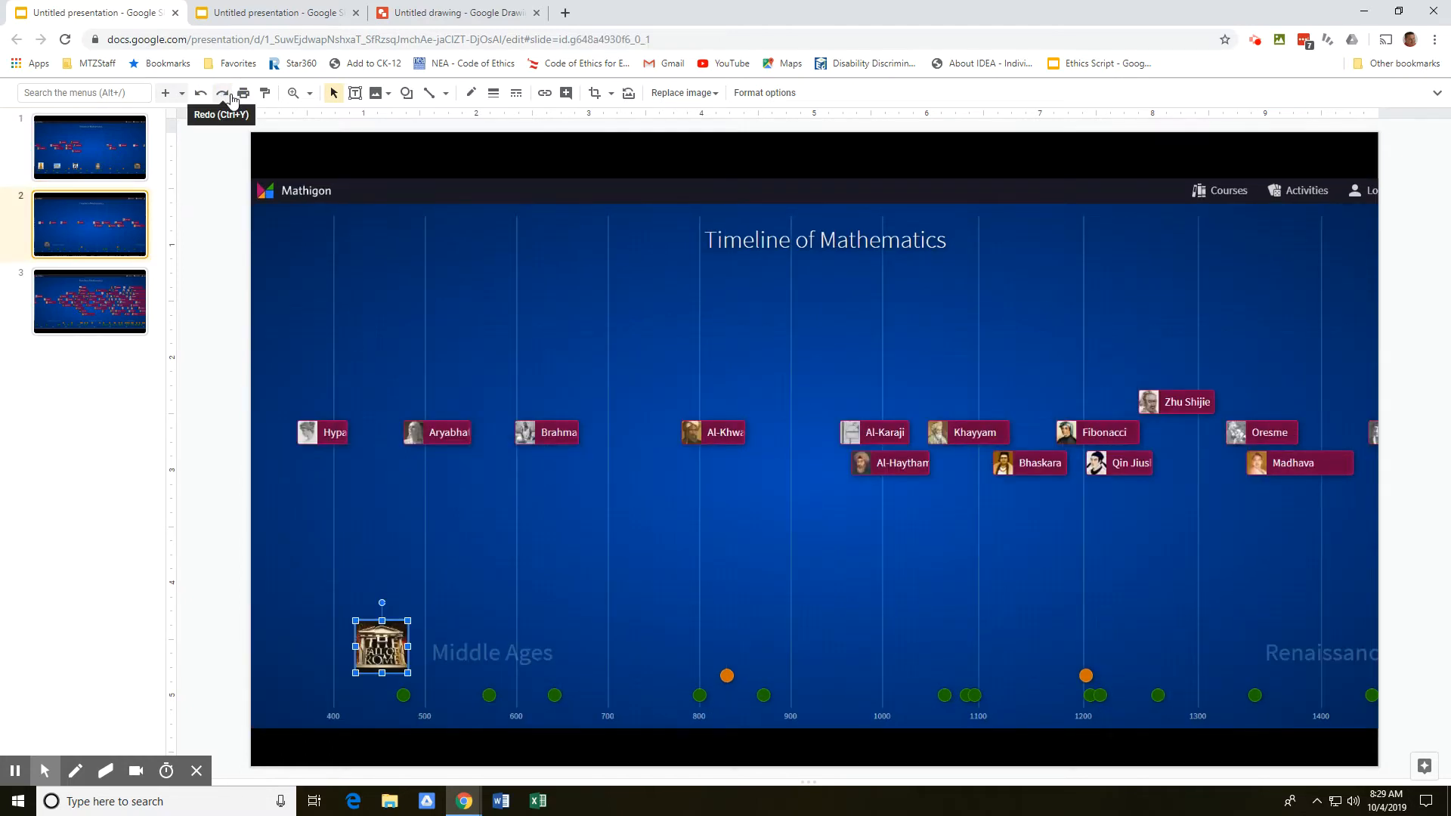